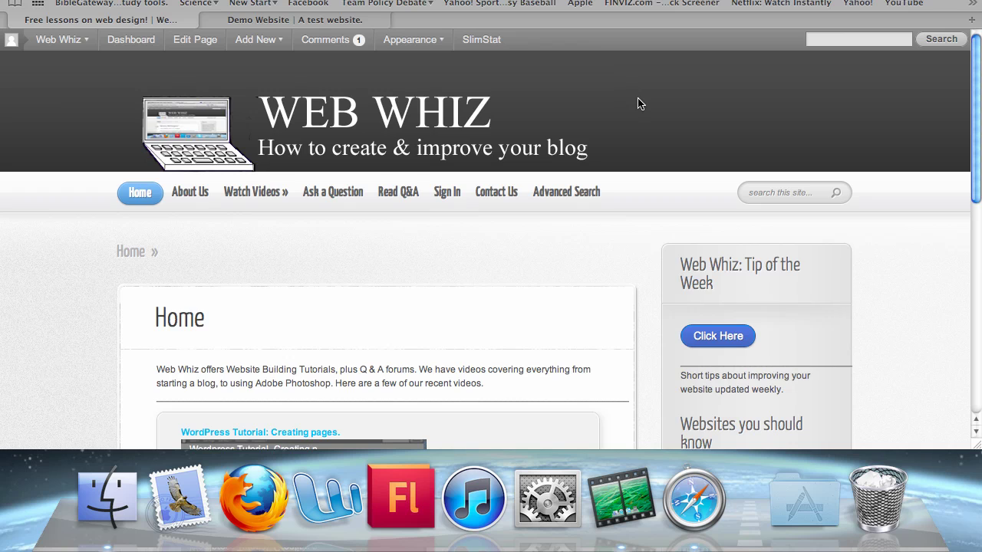
- Switch to the demo website and examine its home page, from the header down to the sidebar widgets and footer
left_click(322, 20)
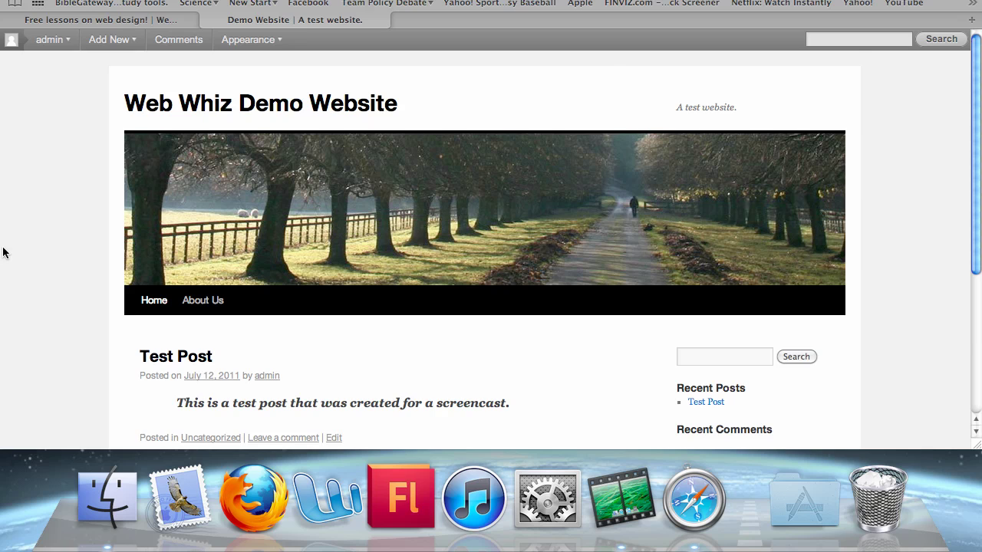
scroll(3, 253, "down", 5)
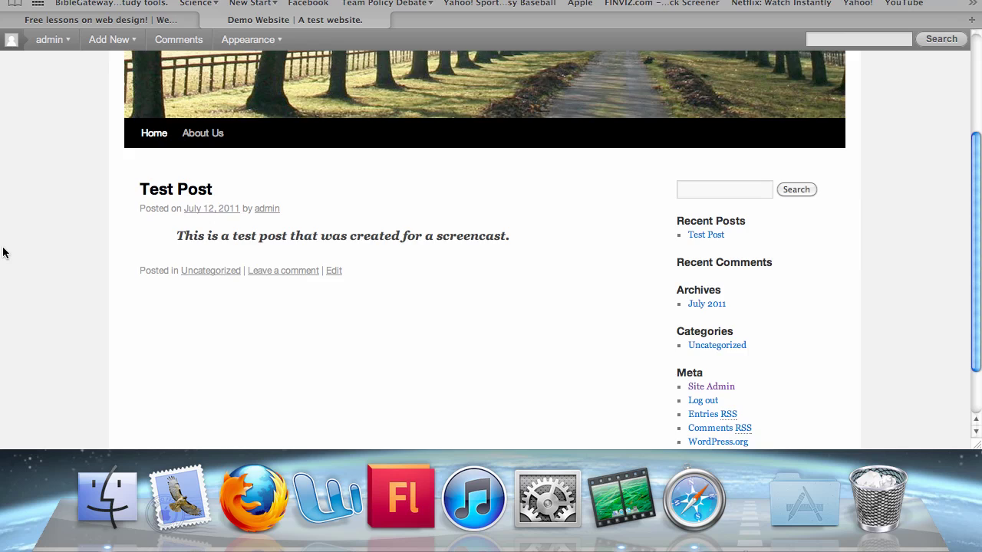
scroll(3, 253, "down", 2)
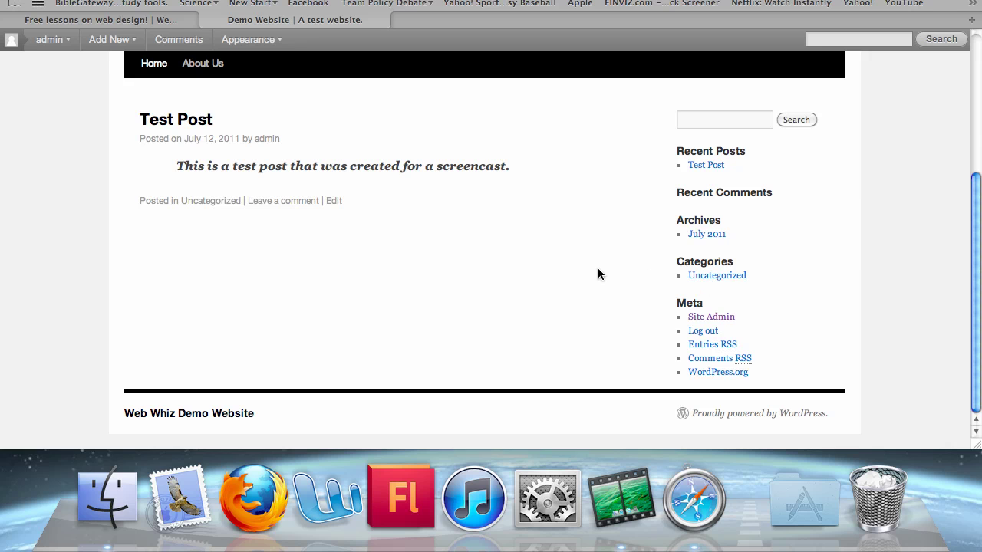
scroll(599, 273, "up", 3)
scroll(599, 274, "up", 3)
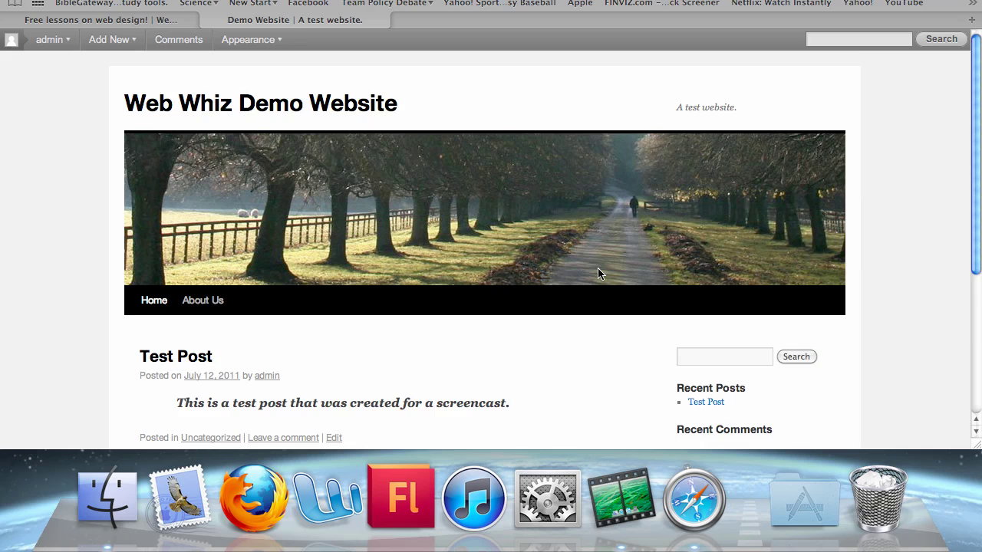
scroll(599, 274, "down", 3)
scroll(599, 274, "down", 2)
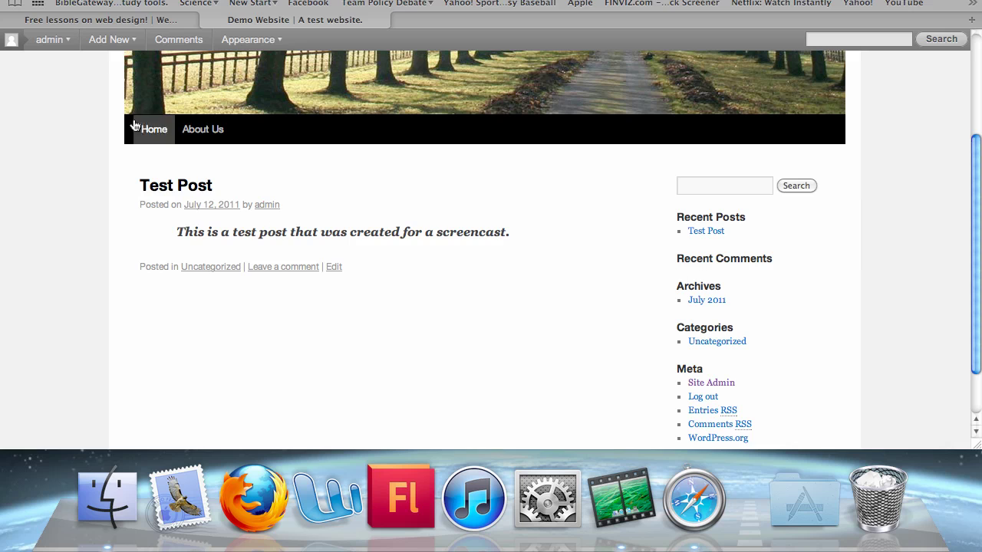
scroll(129, 131, "up", 4)
scroll(126, 137, "up", 1)
- Go to the demo site's dashboard and open the Widgets page of its appearance settings
mouse_move(69, 47)
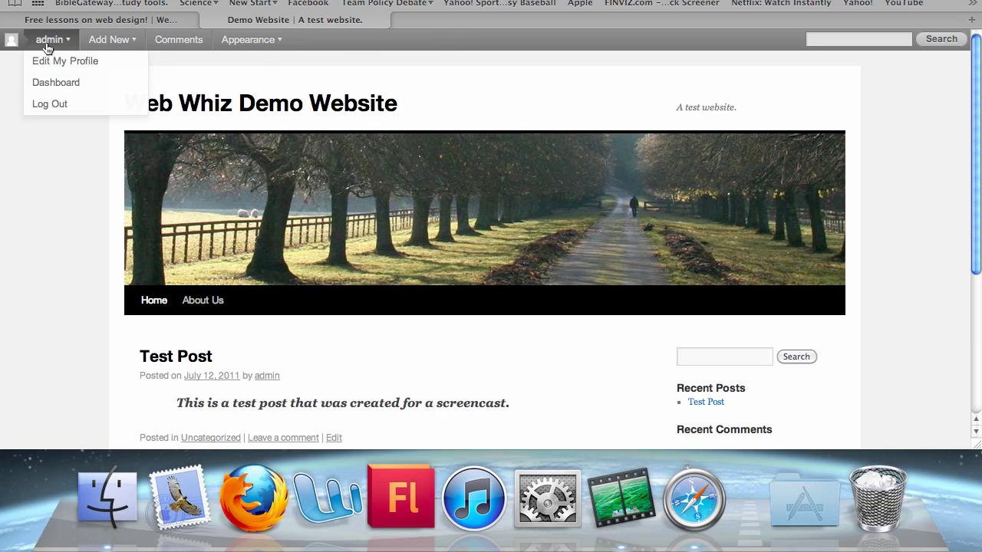
left_click(55, 90)
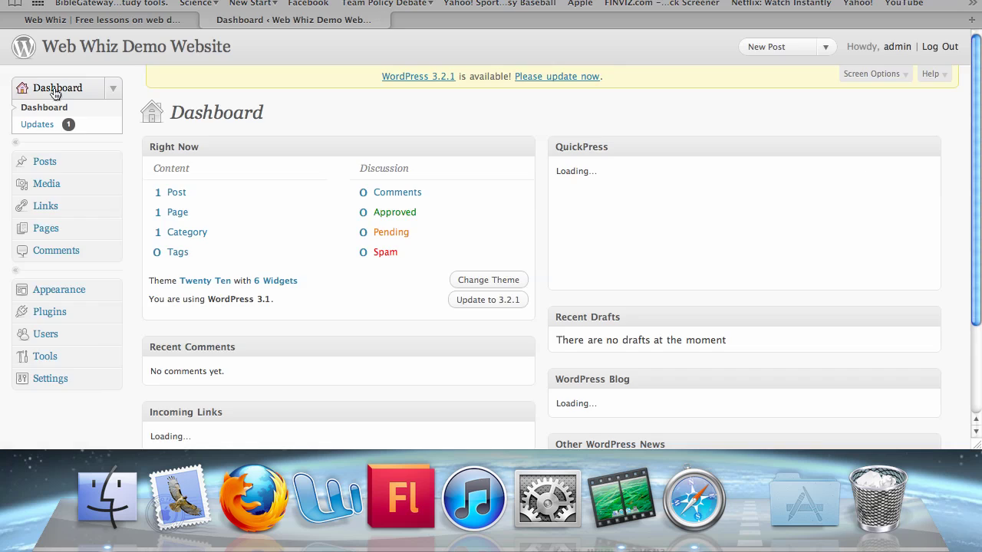
scroll(63, 184, "down", 2)
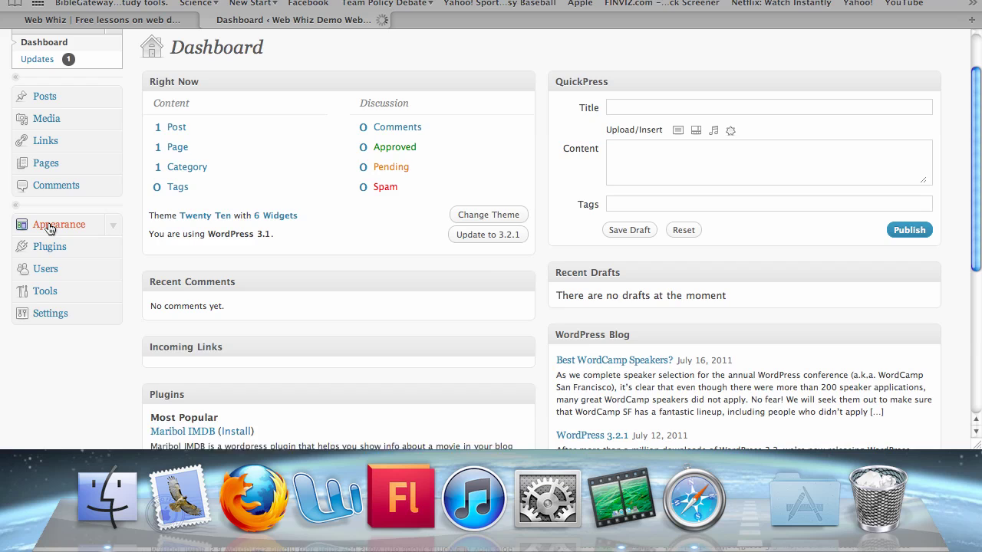
left_click(49, 227)
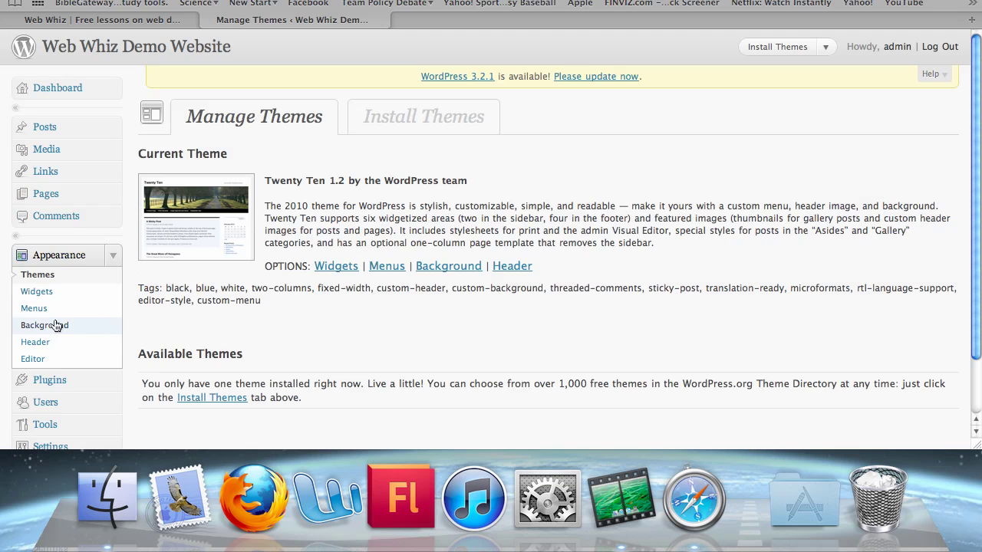
left_click(31, 298)
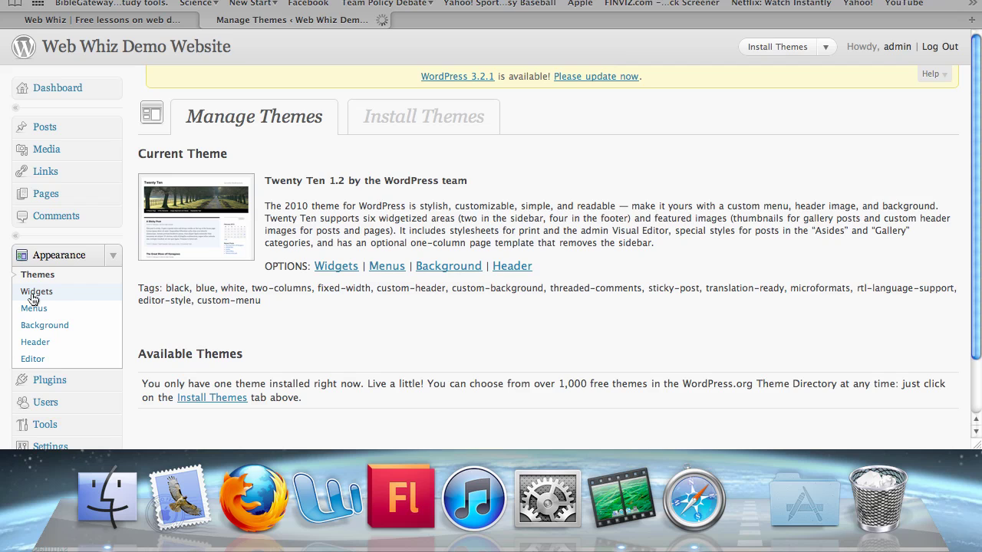
- Examine the primary, secondary and footer widget areas and the Inactive Widgets section, briefly expanding the Secondary Widget Area
scroll(423, 83, "down", 2)
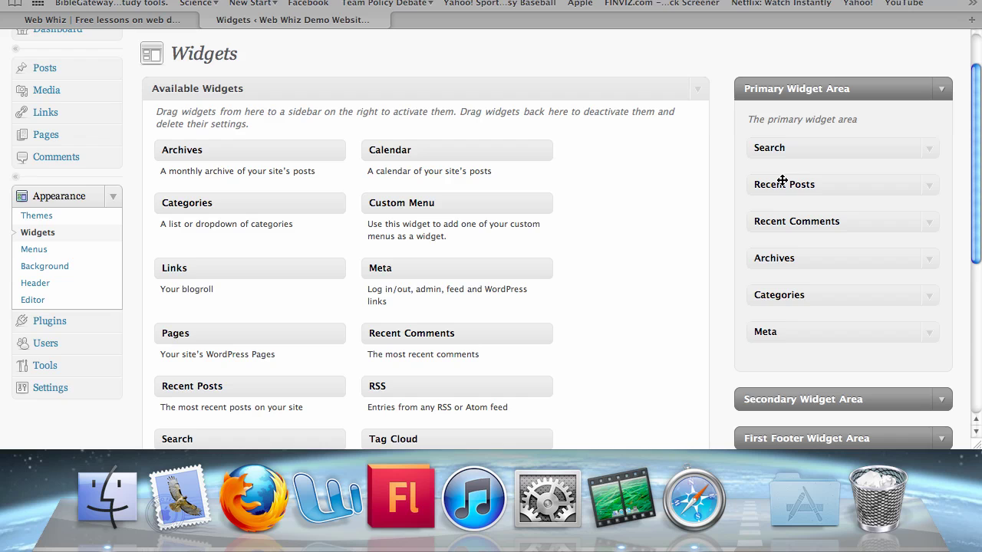
scroll(741, 303, "down", 5)
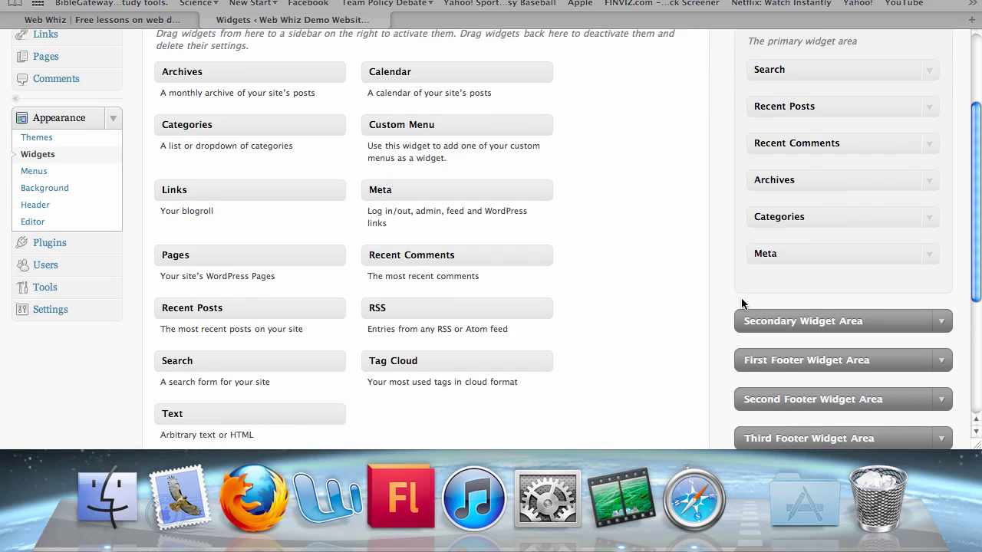
scroll(758, 303, "down", 1)
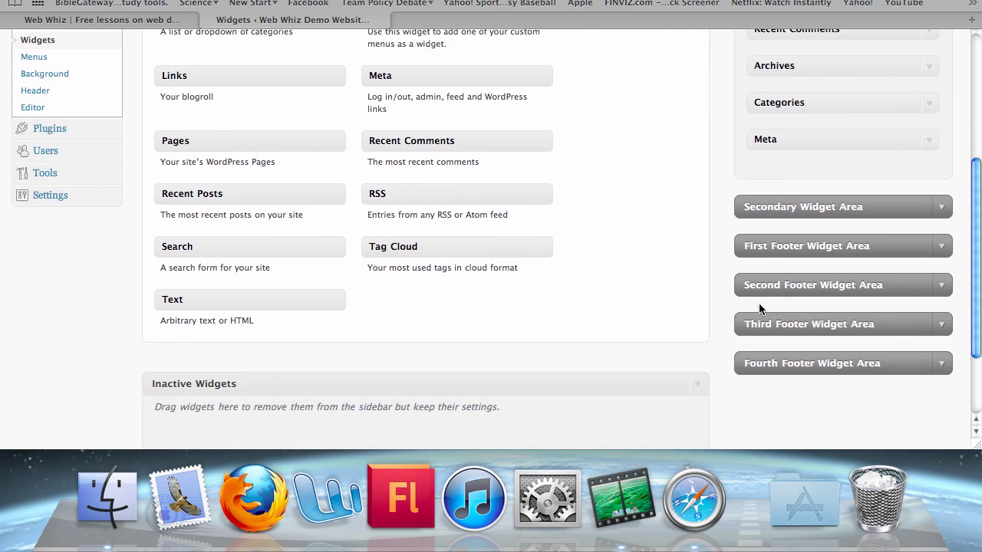
left_click(947, 207)
left_click(947, 207)
scroll(843, 251, "down", 3)
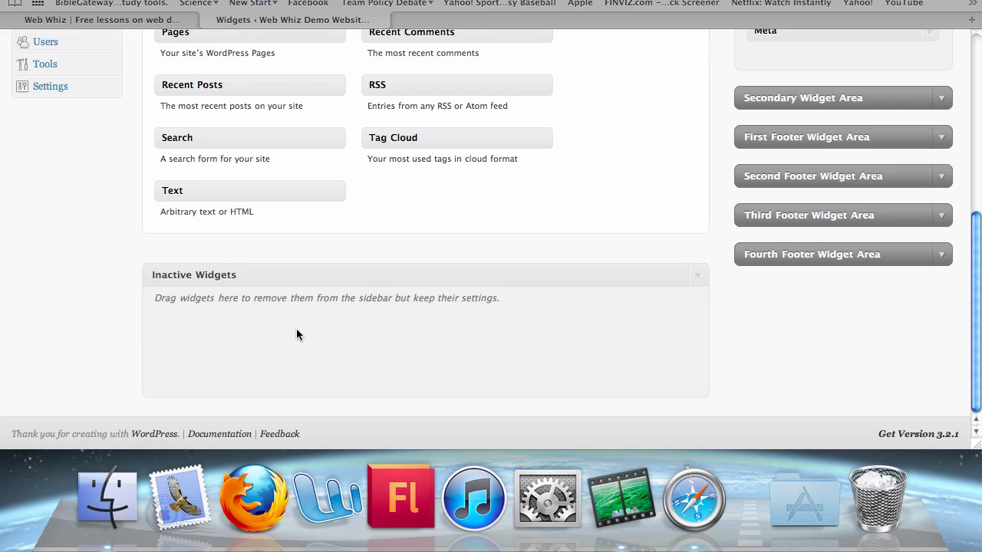
scroll(296, 328, "up", 1)
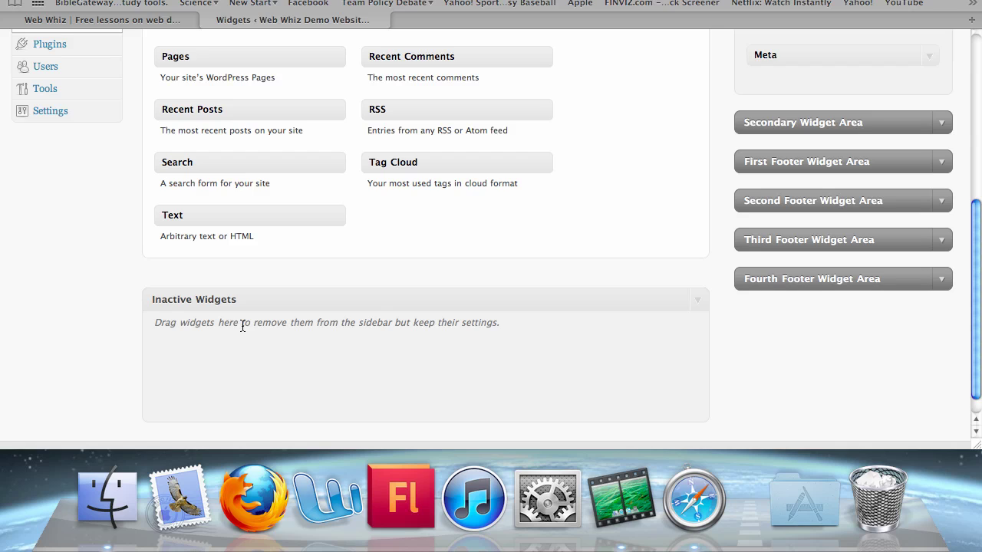
- Review the available widgets and their descriptions, and try moving the Meta widget towards the Primary Widget Area
scroll(243, 325, "up", 8)
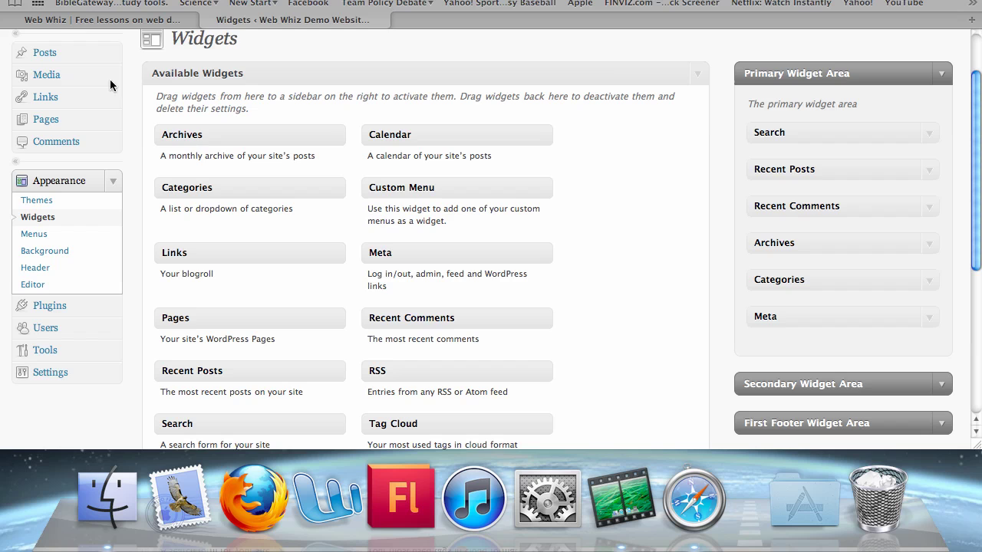
scroll(321, 166, "down", 3)
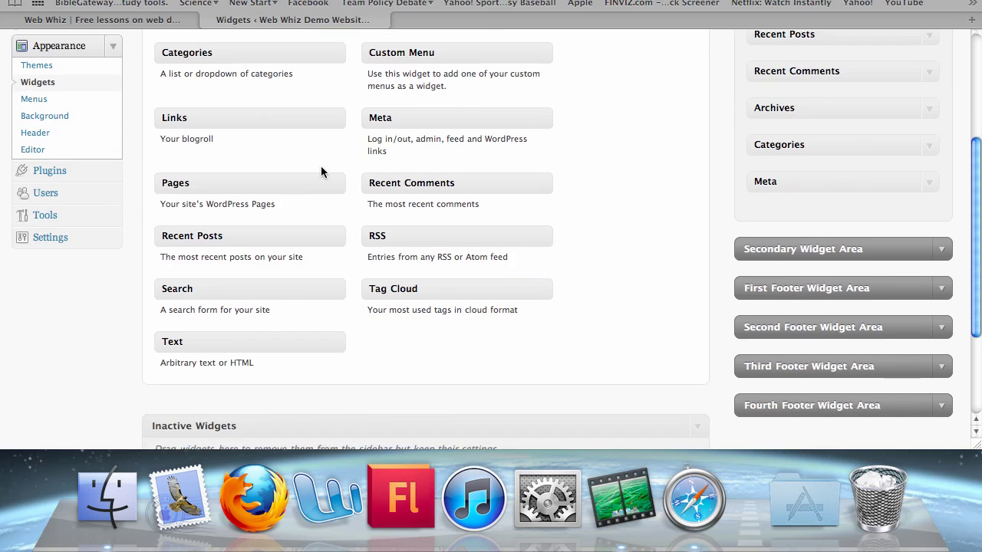
scroll(431, 150, "up", 4)
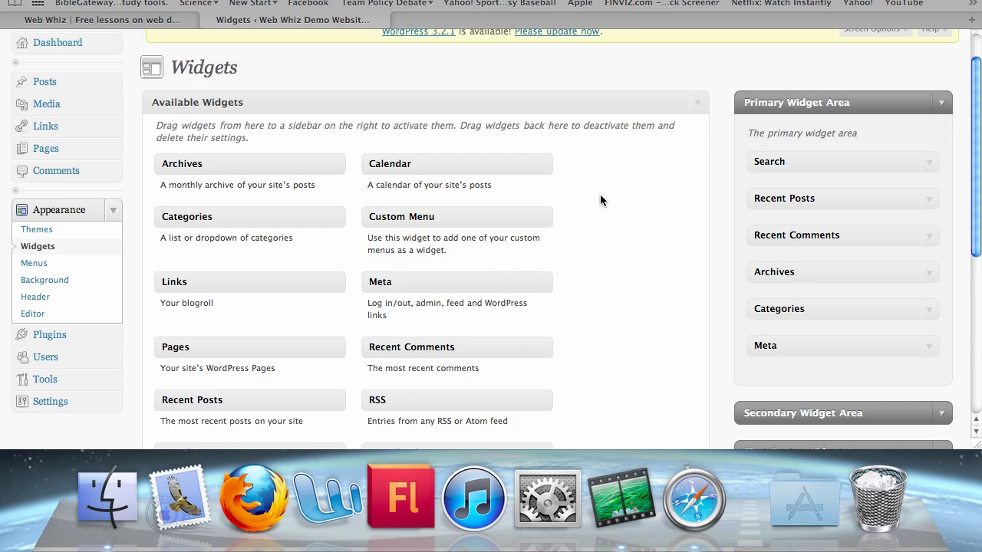
scroll(600, 197, "down", 1)
scroll(608, 188, "down", 2)
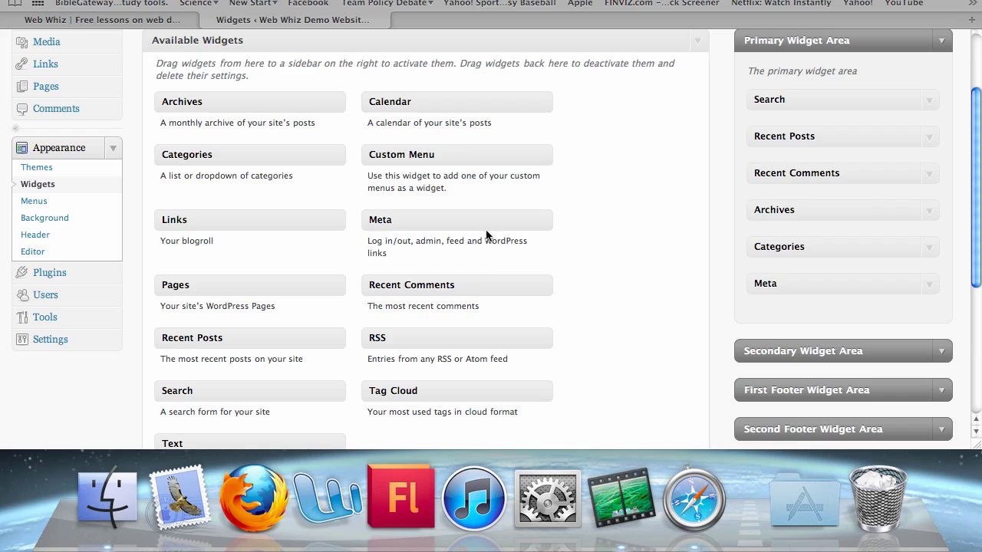
scroll(566, 213, "down", 2)
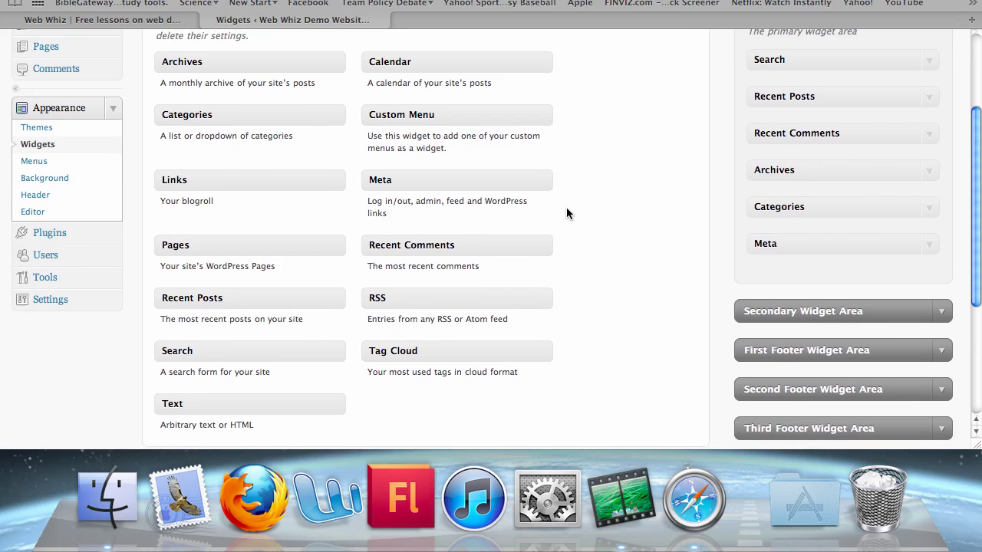
scroll(566, 213, "down", 1)
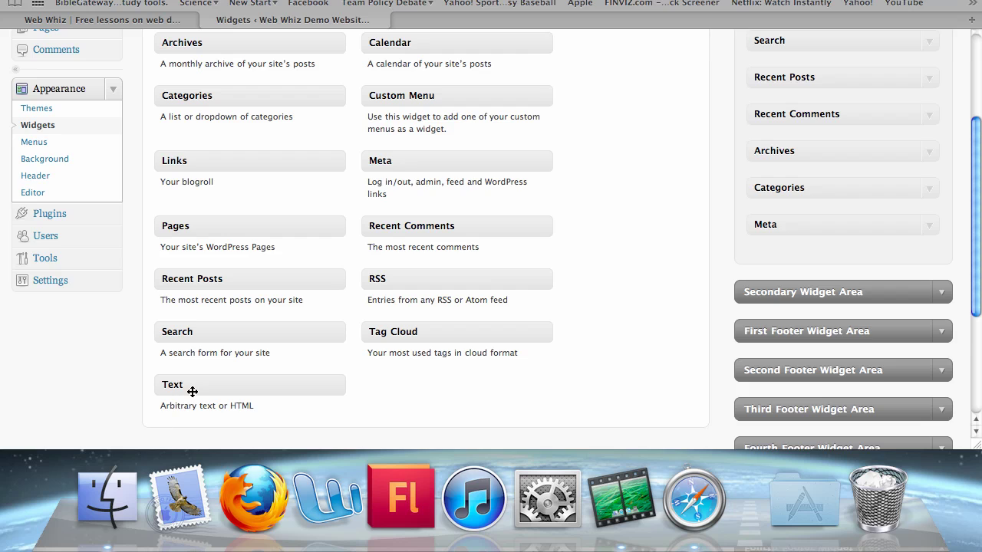
scroll(193, 391, "up", 3)
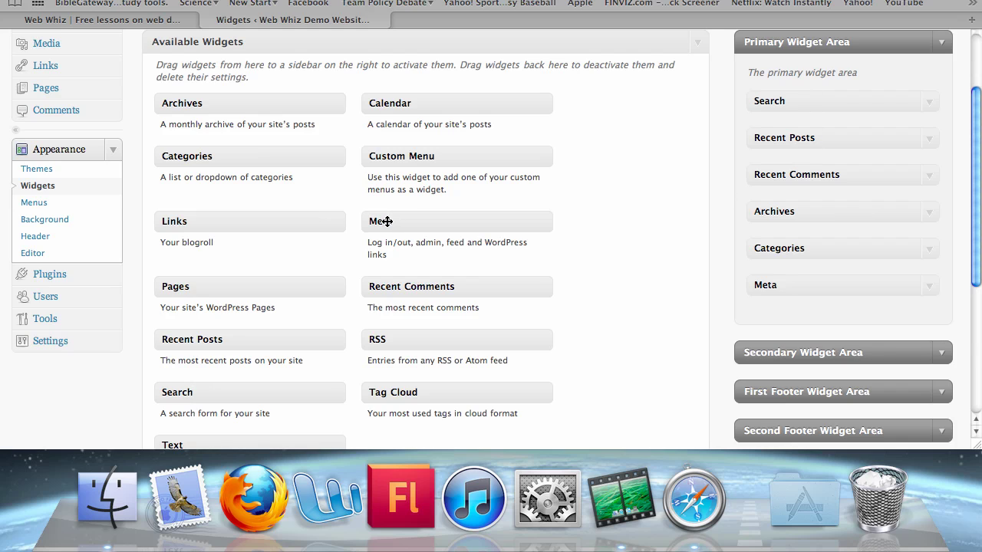
left_click_drag(388, 221, 776, 326)
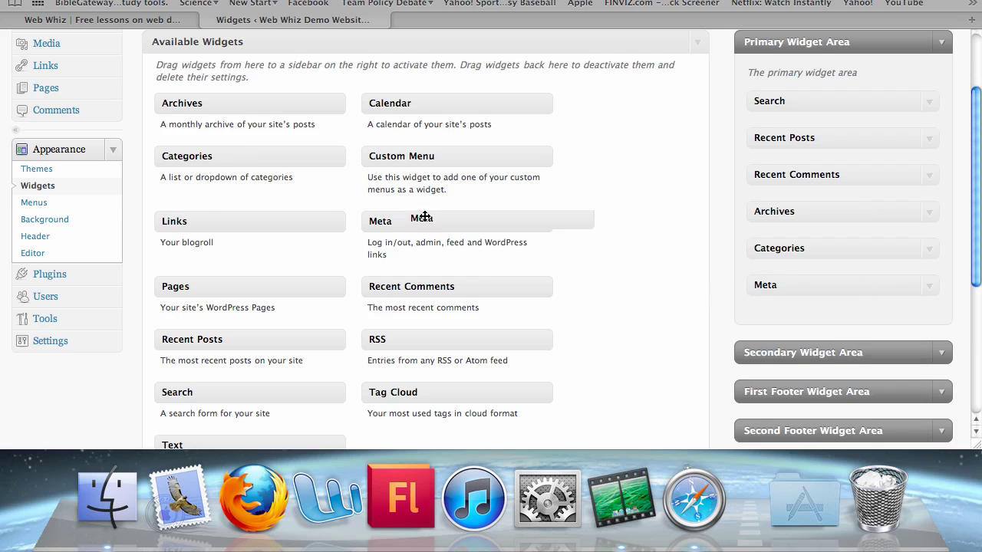
- Add a Text widget between Search and Recent Posts in the Primary Widget Area and title it "About me."
scroll(424, 214, "down", 3)
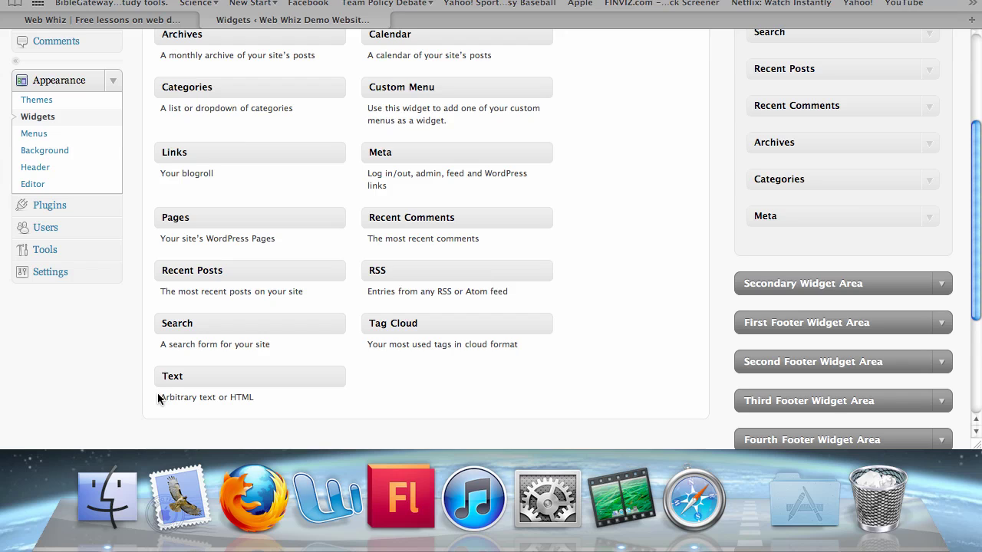
left_click_drag(158, 398, 256, 400)
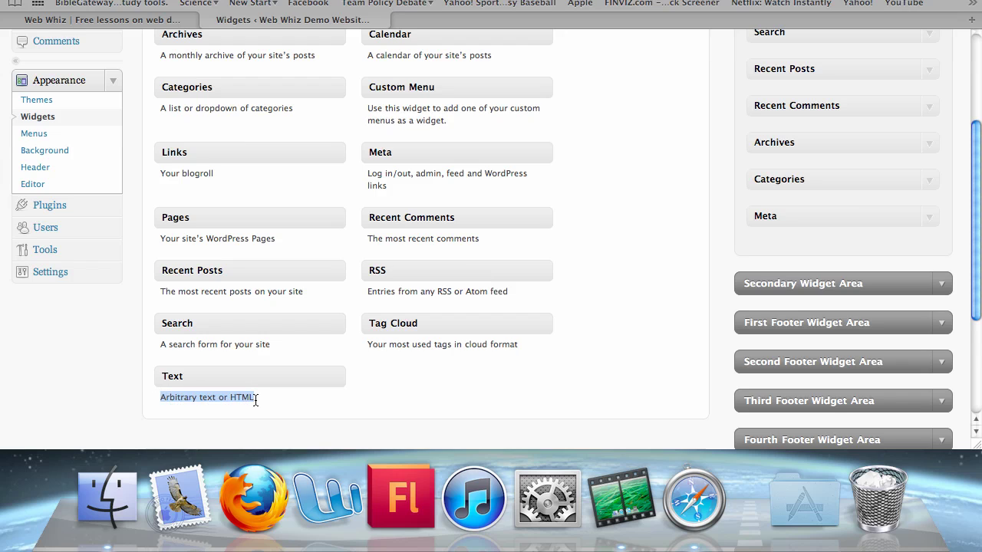
left_click(254, 399)
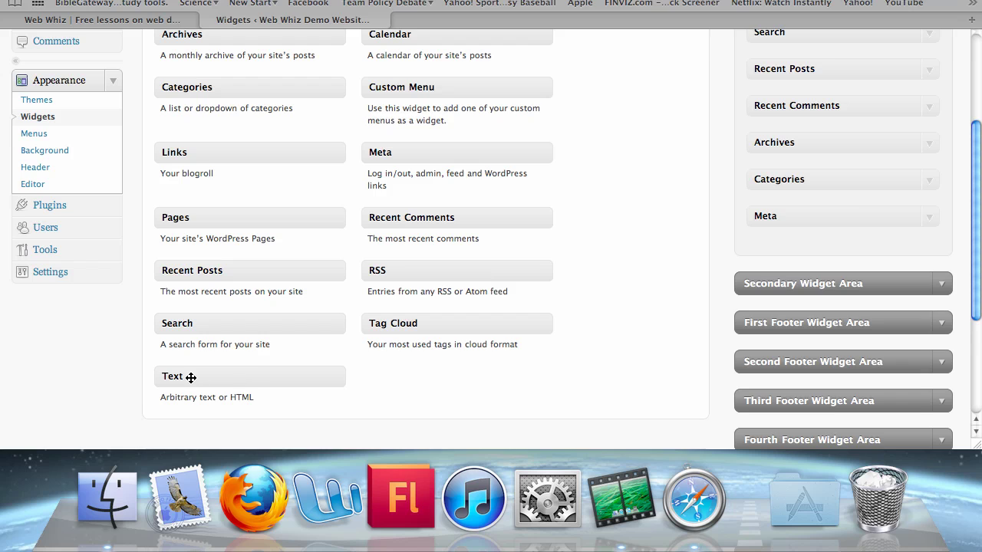
left_click_drag(191, 378, 786, 70)
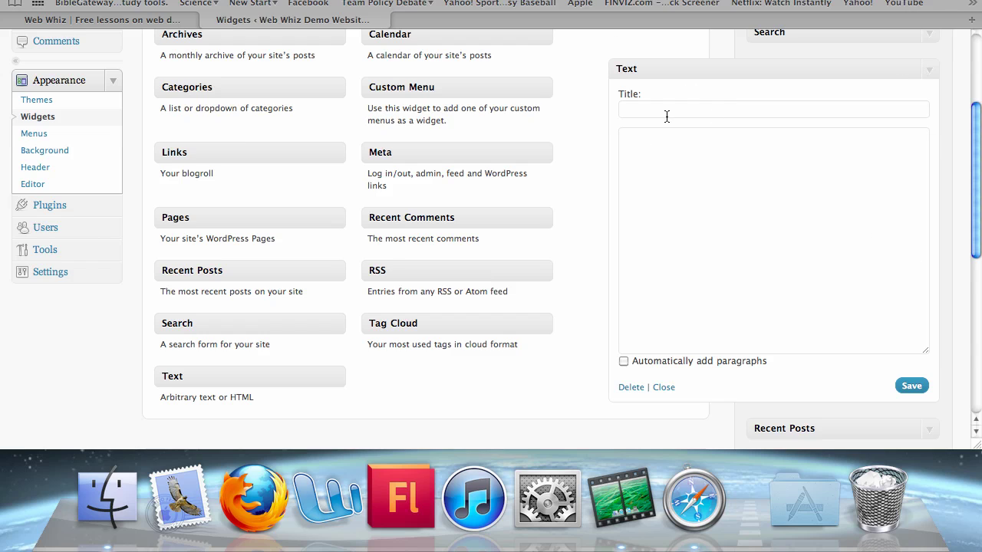
left_click(805, 103)
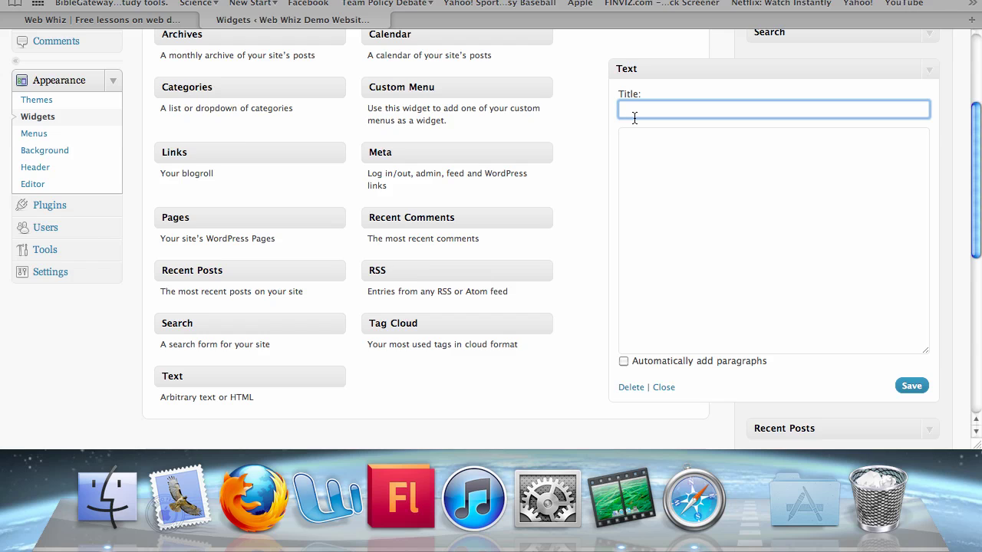
type("About me.")
left_click(695, 197)
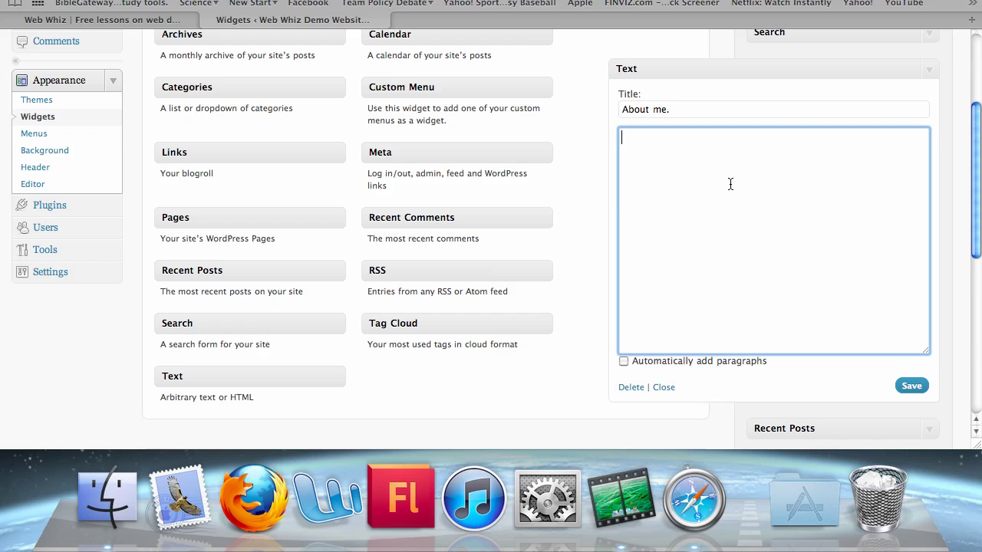
- Look at the sidebar widgets on the Web Whiz home page as examples of text widget content
left_click(49, 20)
scroll(299, 234, "down", 2)
scroll(299, 235, "down", 5)
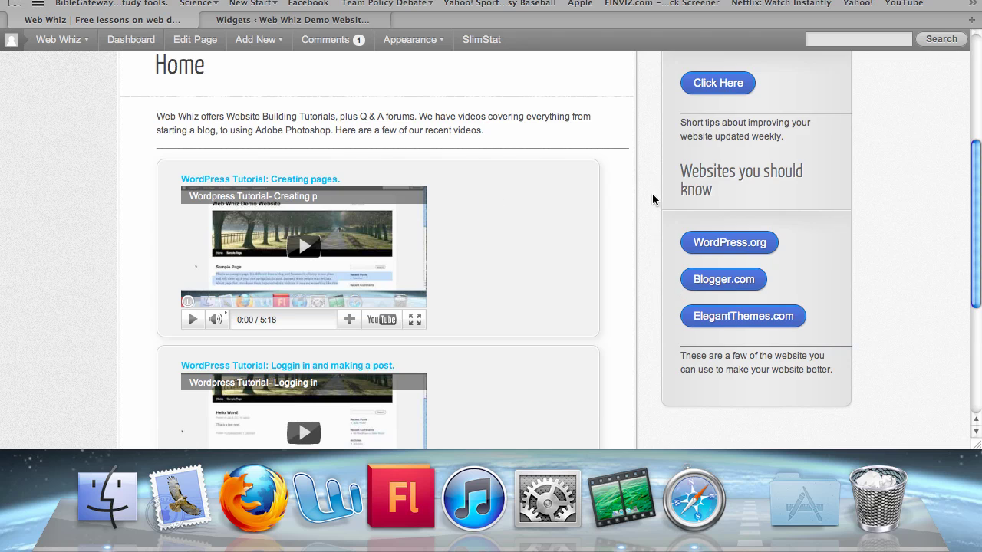
scroll(650, 198, "up", 2)
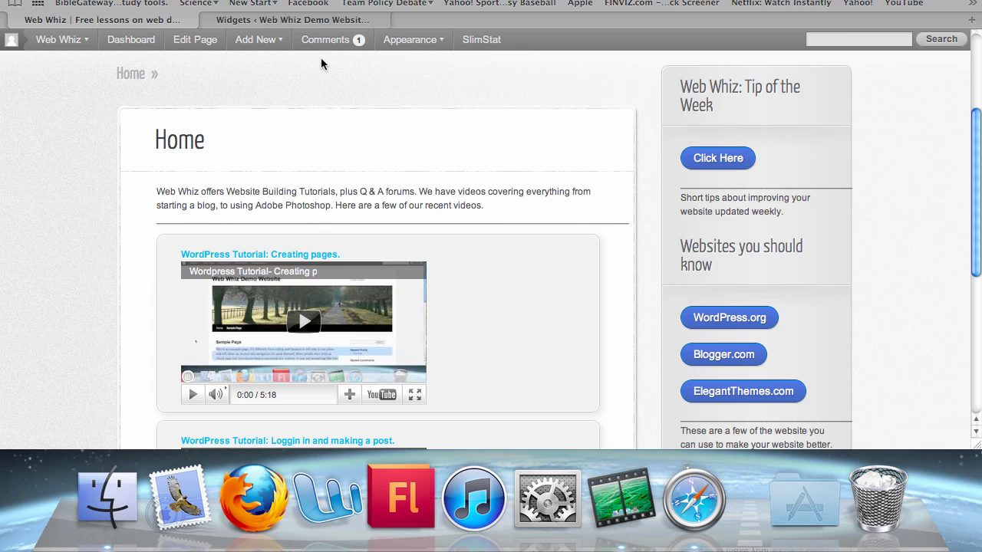
- Set the Text widget's content to "I am a blogger.", save it, and view the demo site's home page
left_click(290, 23)
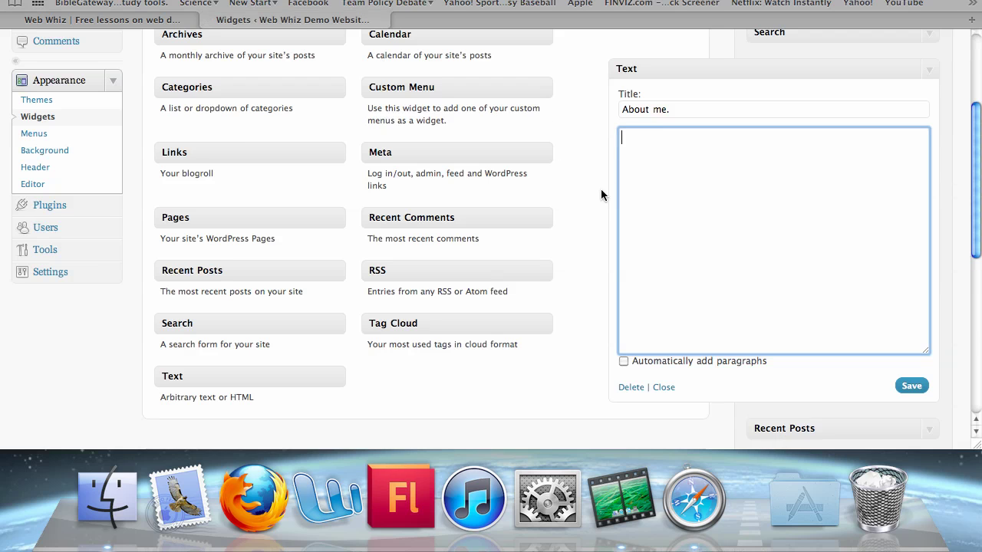
type("I am a blogger.")
left_click(909, 385)
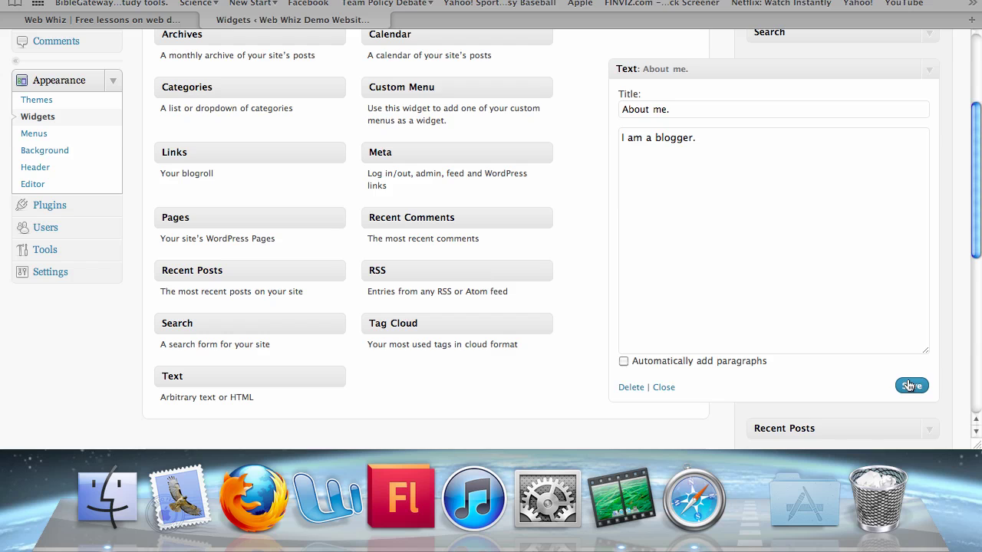
scroll(910, 386, "up", 5)
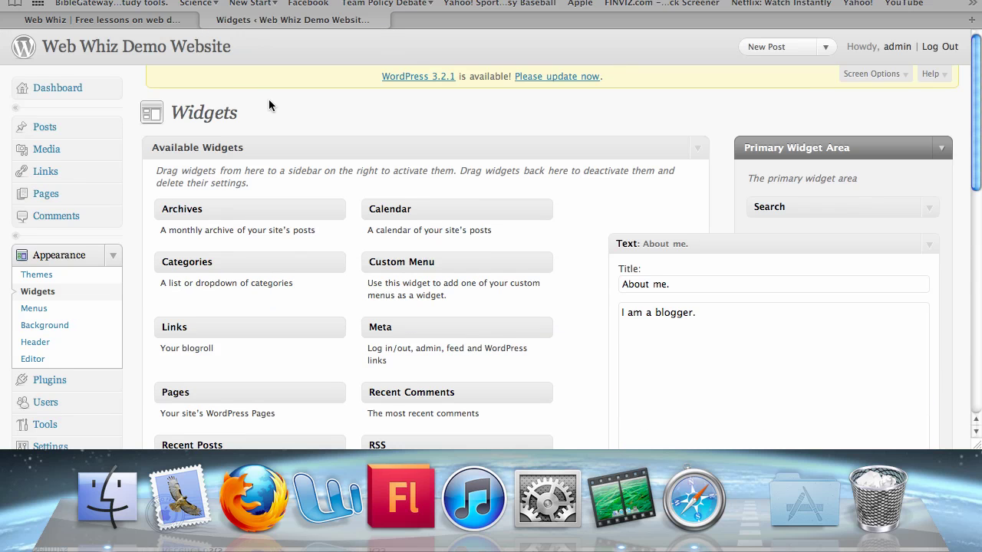
left_click(80, 46)
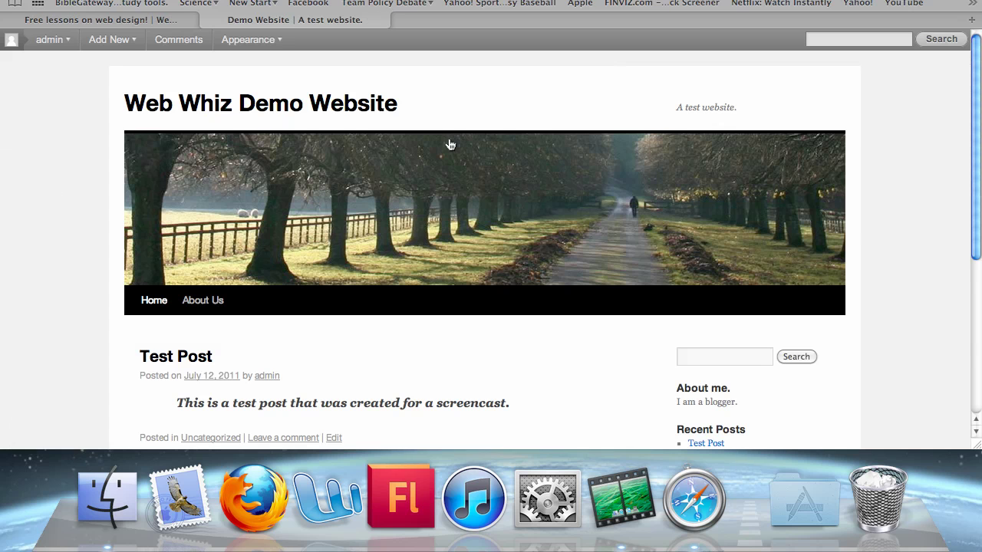
- Check the "About me." text widget and its content in the sidebar of the demo site's home page
scroll(3, 255, "down", 5)
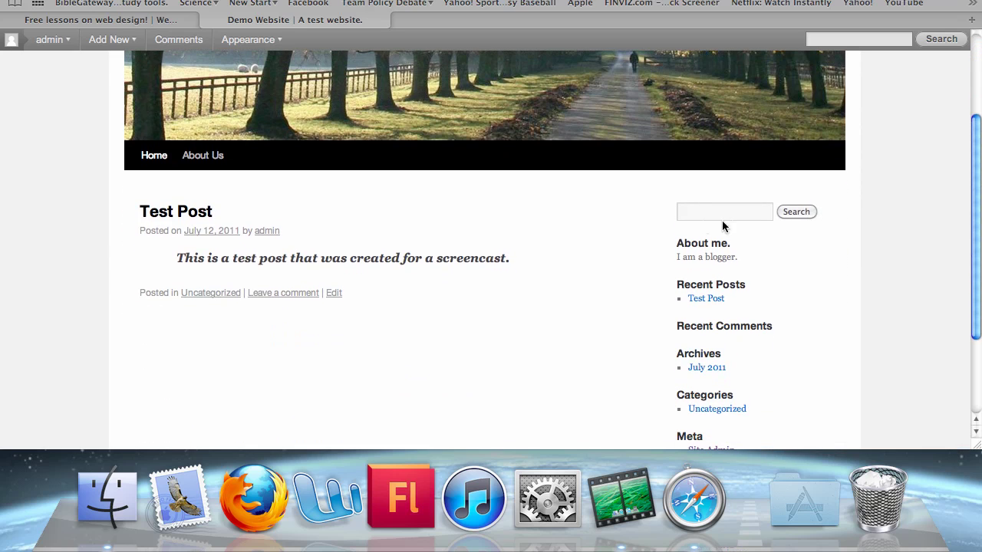
left_click_drag(677, 242, 751, 263)
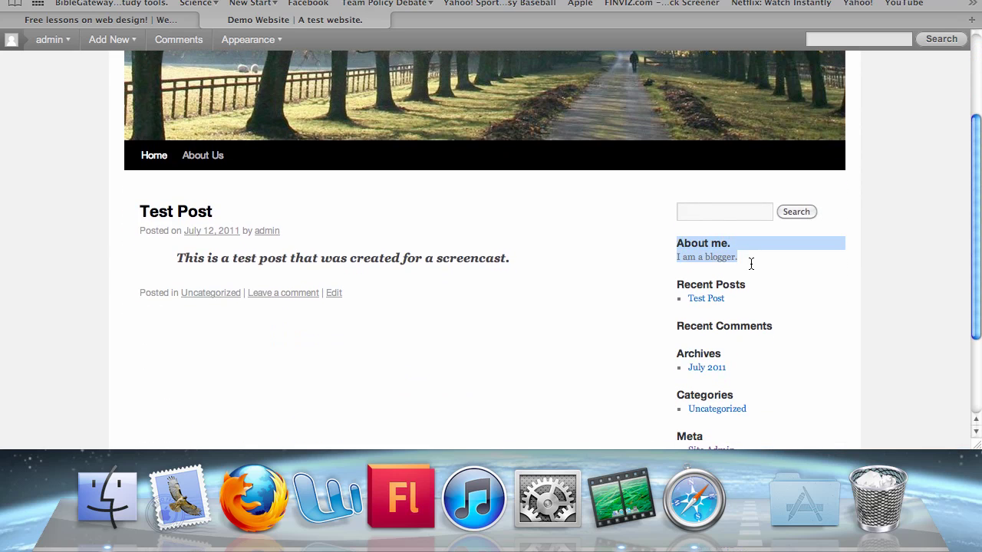
left_click(752, 263)
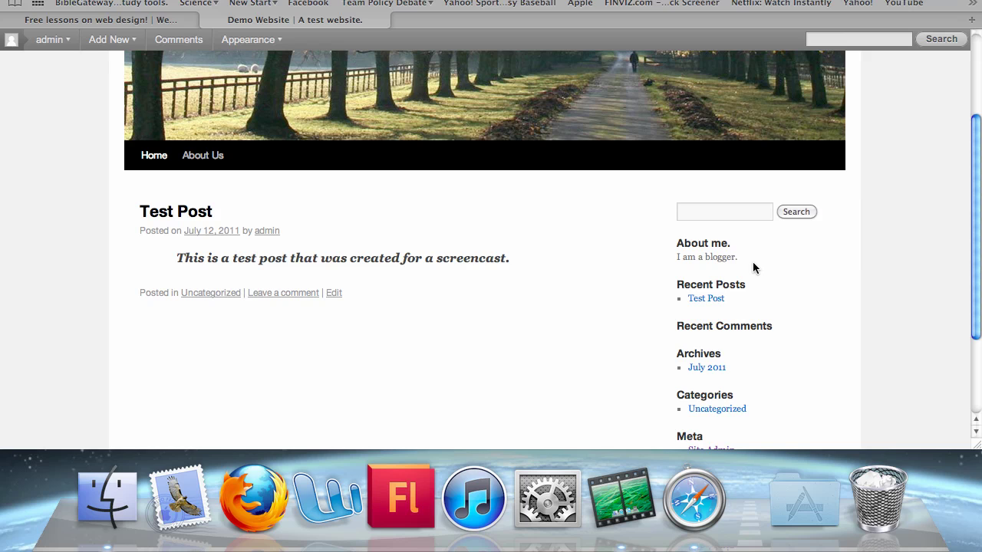
scroll(753, 262, "up", 4)
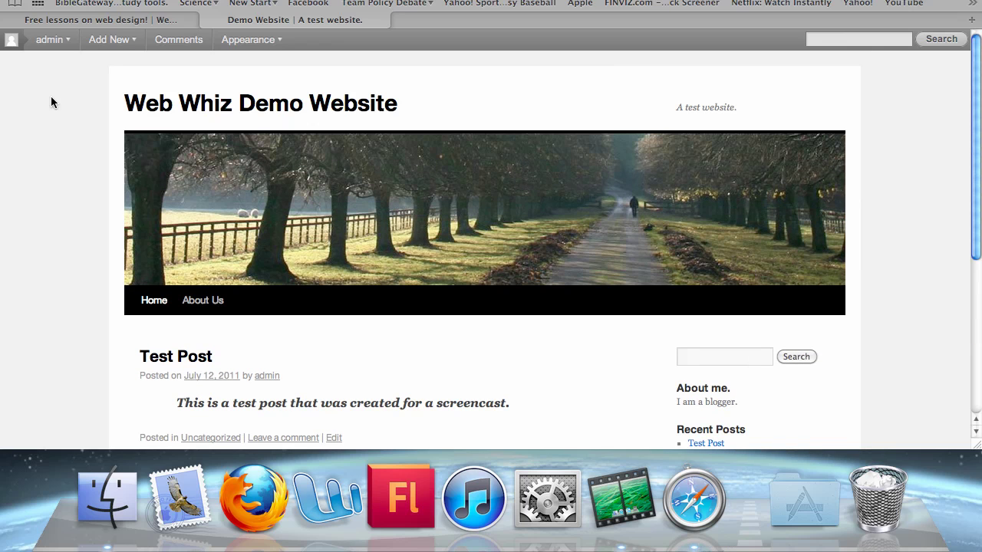
- Return from the demo site to the admin dashboard and open the Widgets page under Appearance
mouse_move(66, 43)
left_click(57, 81)
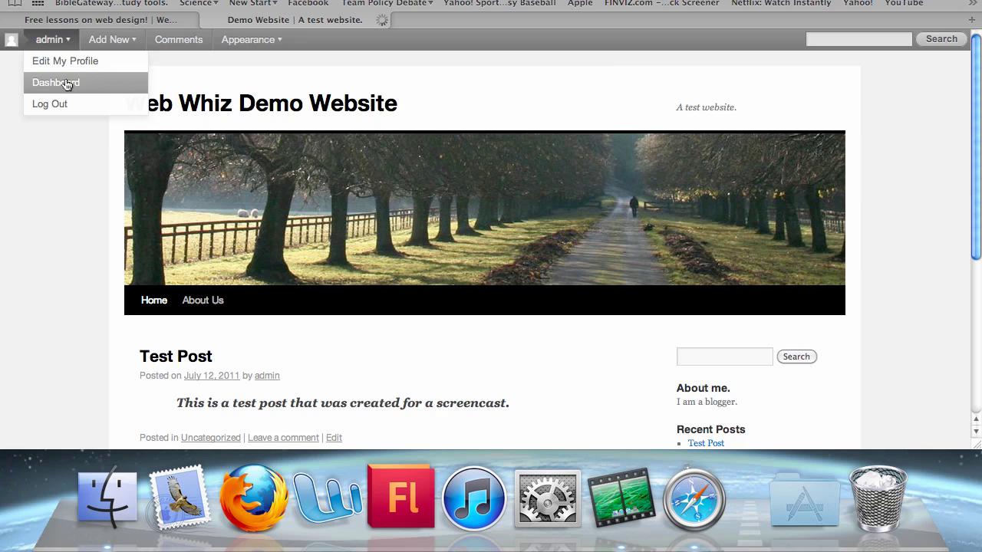
scroll(369, 184, "down", 2)
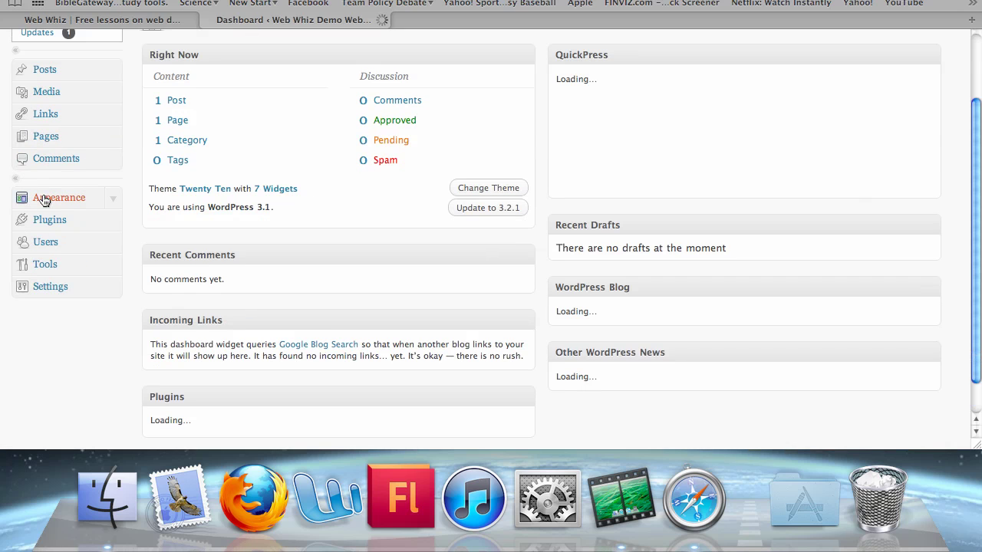
left_click(43, 200)
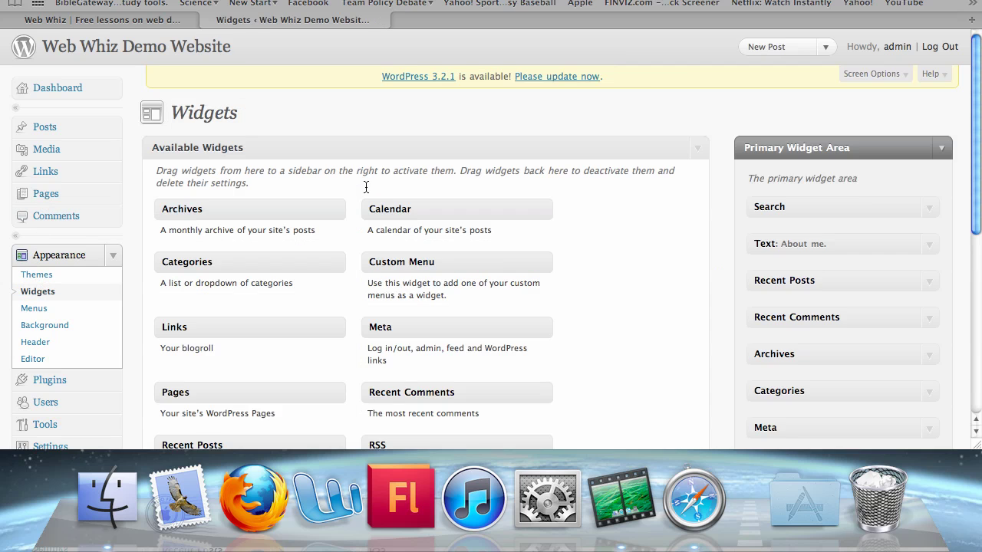
- Review the available widgets and their descriptions alongside the widgets placed in the Primary Widget Area
scroll(366, 187, "down", 3)
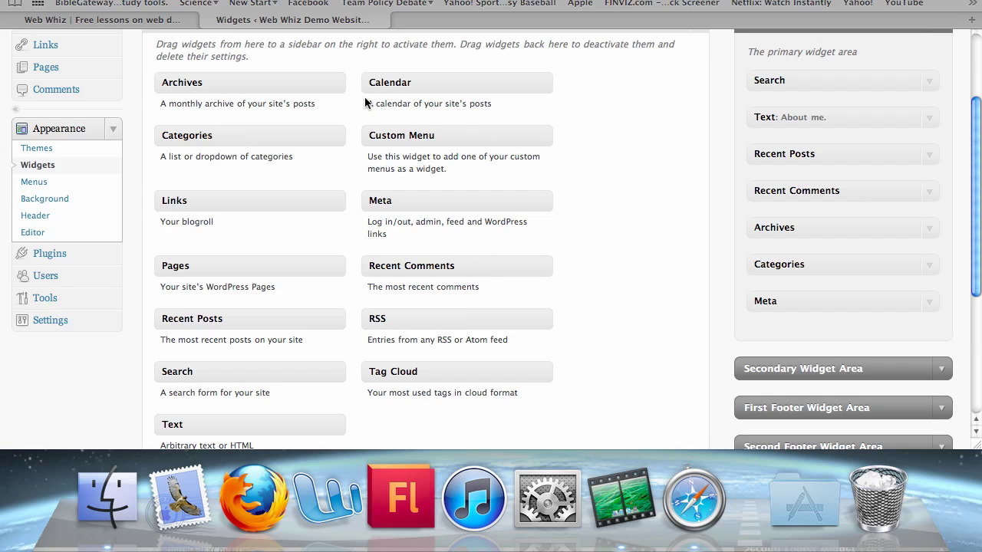
scroll(580, 276, "down", 2)
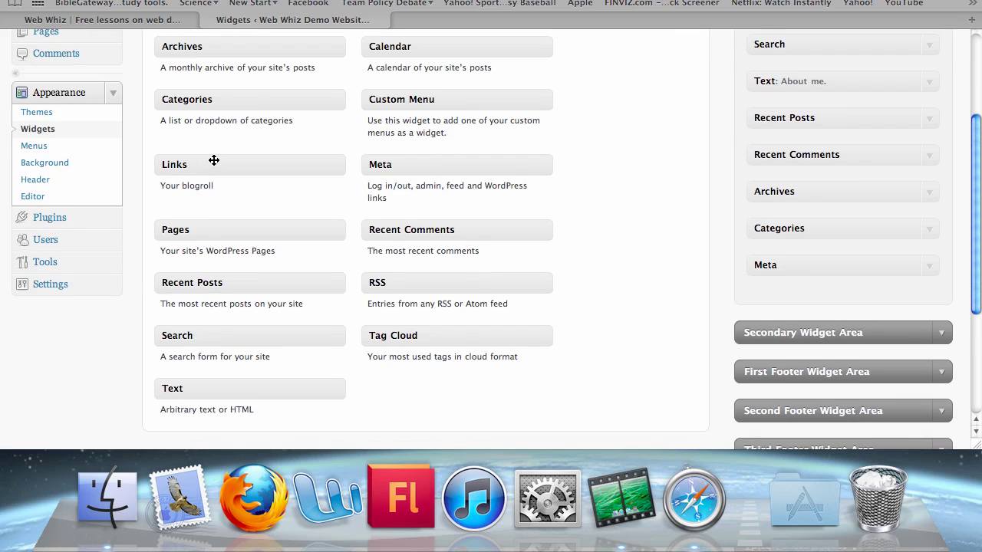
scroll(213, 160, "up", 1)
scroll(214, 160, "up", 1)
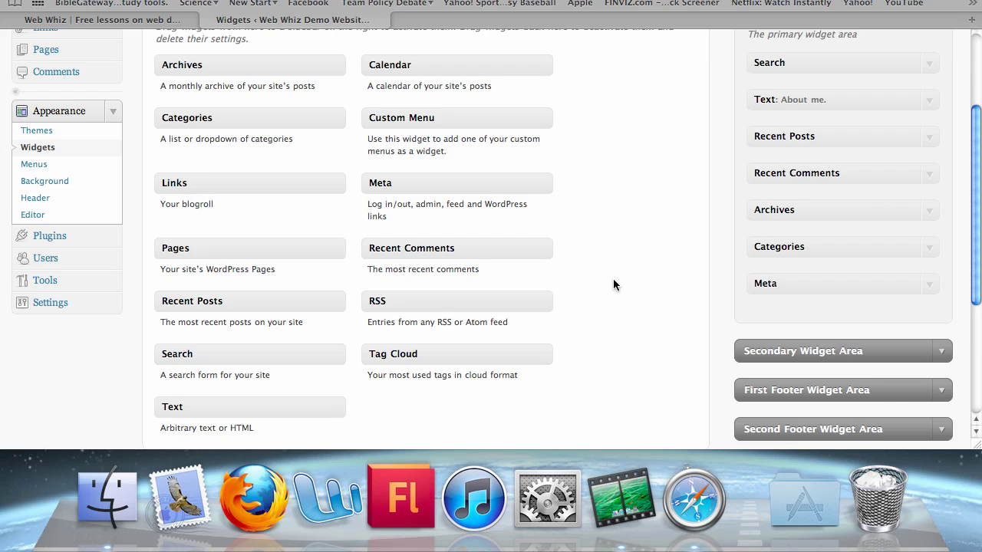
scroll(612, 285, "down", 2)
scroll(612, 284, "up", 10)
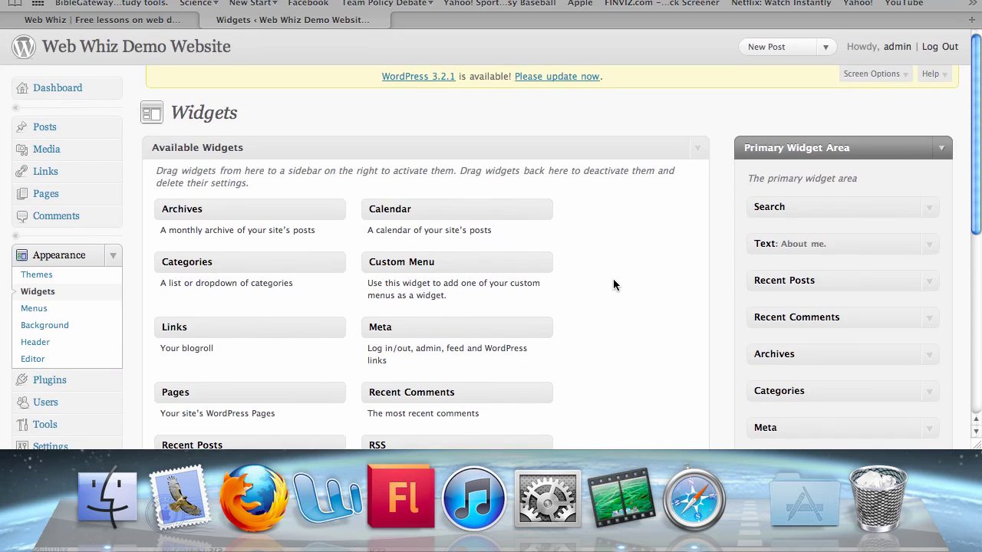